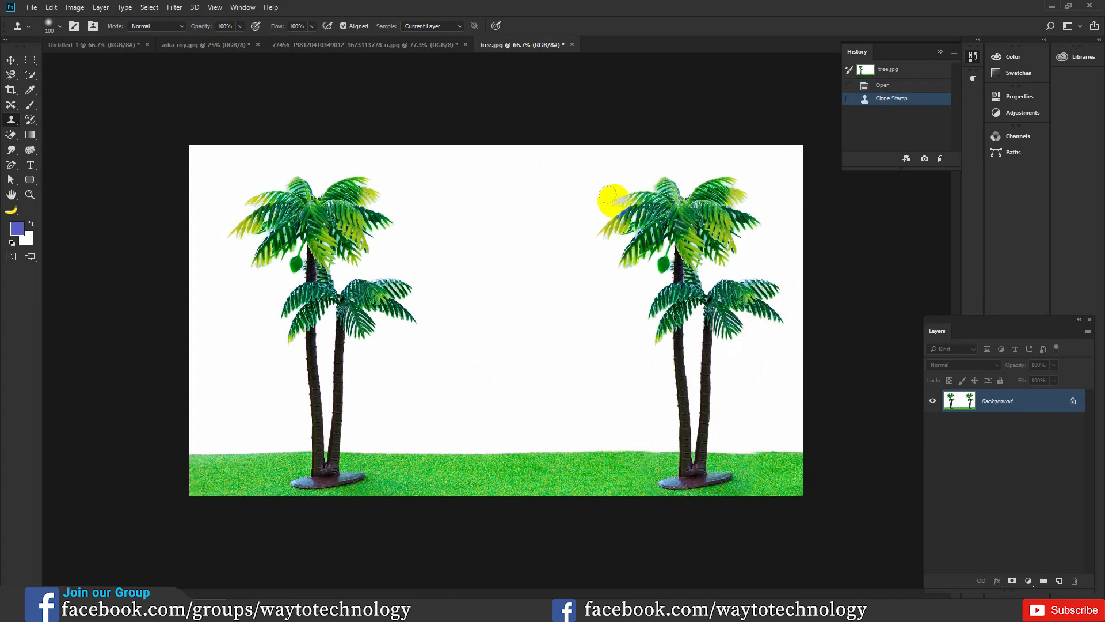
Step: Clone the goat beside the path in the village road photo onto the grass left of the path using the Clone Stamp
{"action": "left_click", "coordinate": [291, 44]}
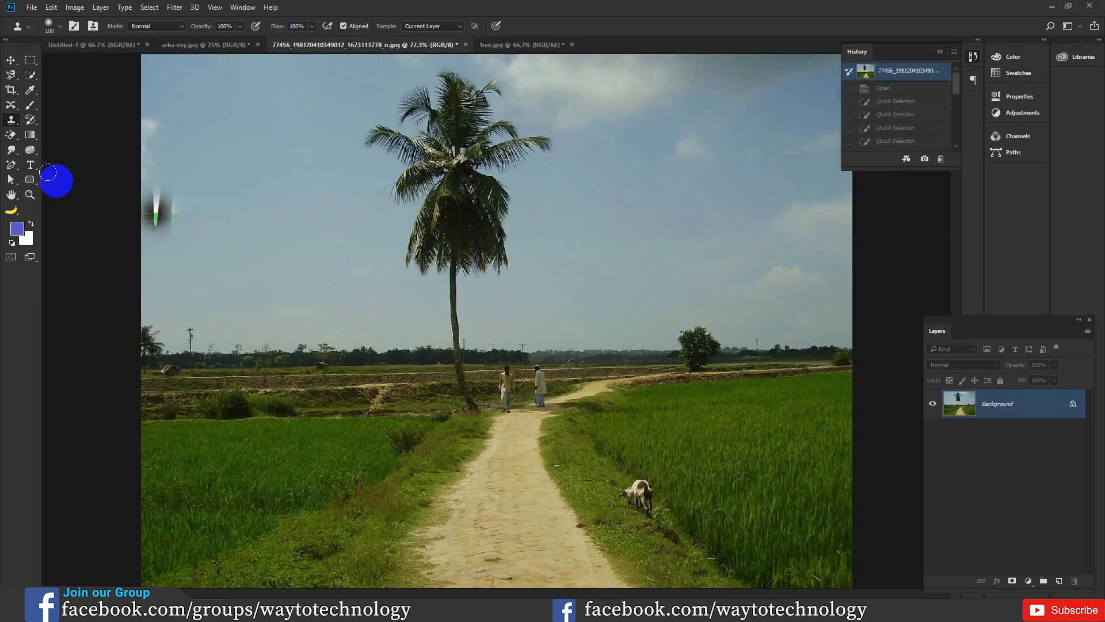
{"action": "left_click_drag", "start_coordinate": [11, 120], "coordinate": [49, 119]}
{"action": "left_click", "coordinate": [655, 520], "text": "alt"}
{"action": "left_click_drag", "start_coordinate": [644, 496], "coordinate": [632, 484]}
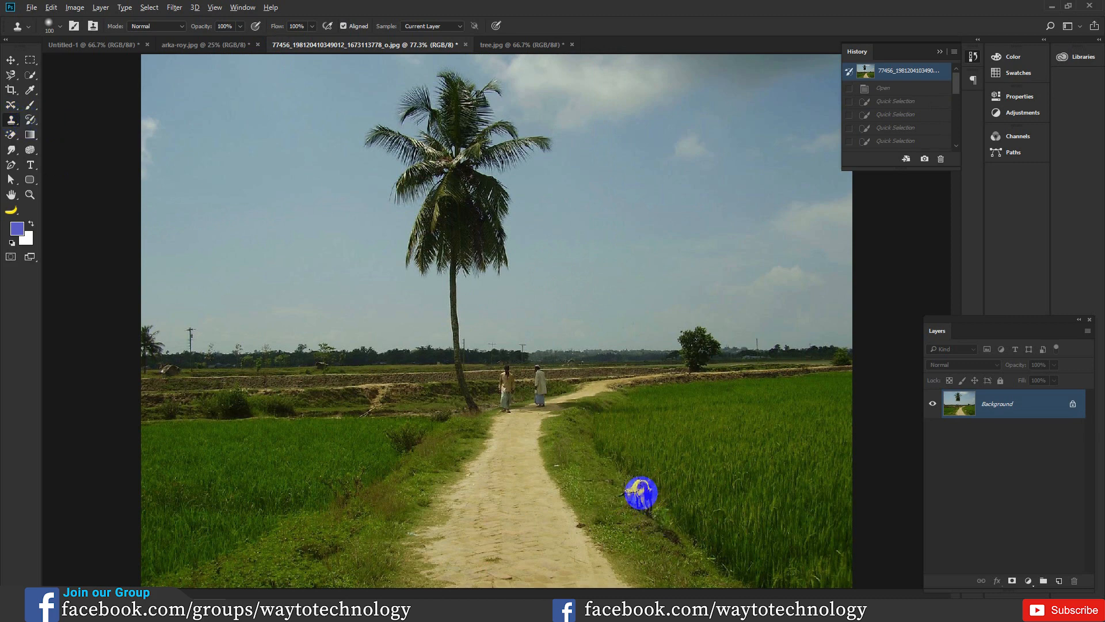
{"action": "left_click", "coordinate": [641, 493], "text": "alt"}
{"action": "mouse_move", "coordinate": [413, 472]}
{"action": "left_mouse_down"}
{"action": "mouse_move", "coordinate": [416, 482]}
{"action": "mouse_move", "coordinate": [416, 464]}
{"action": "mouse_move", "coordinate": [421, 492]}
{"action": "mouse_move", "coordinate": [406, 481]}
{"action": "left_mouse_up"}
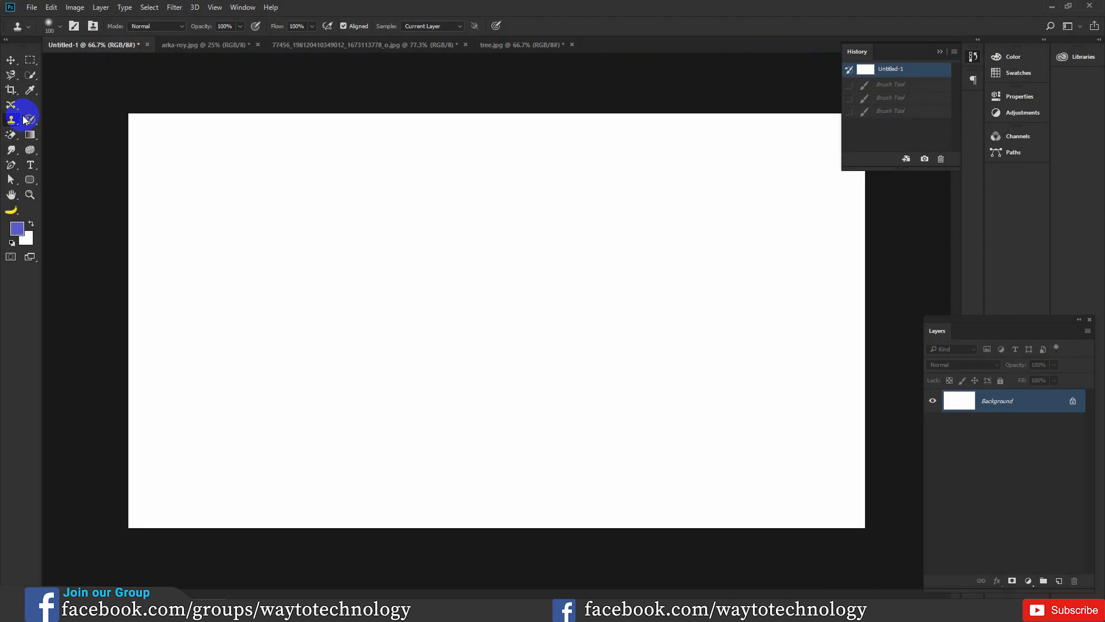
Step: Paint the purple flower pattern across the upper part of the blank Untitled-1 canvas with the Pattern Stamp tool
{"action": "left_click", "coordinate": [24, 119]}
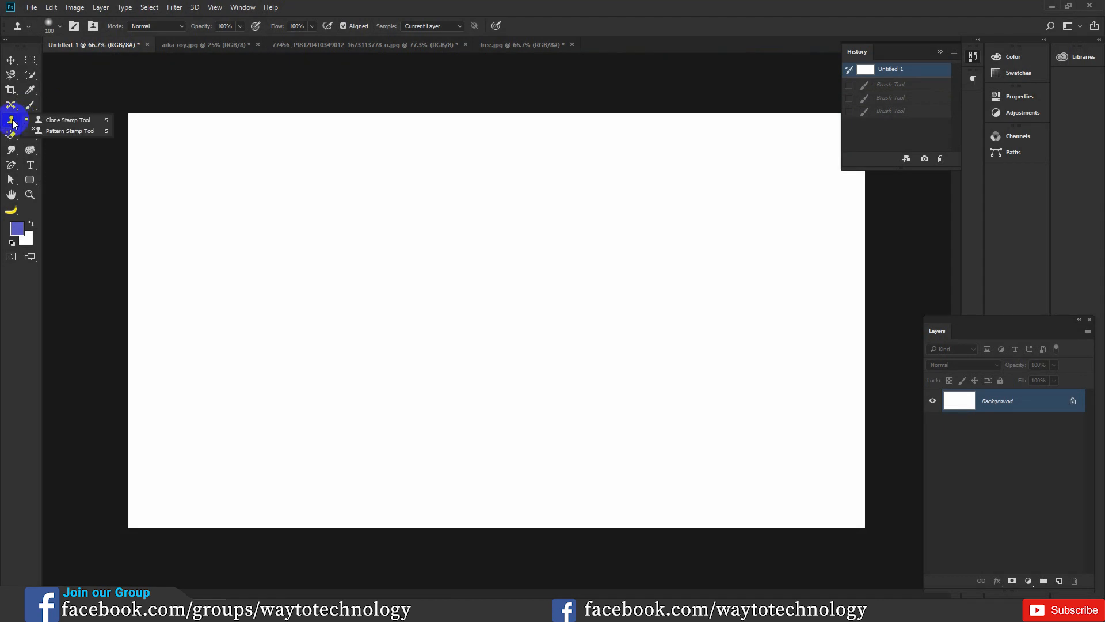
{"action": "left_click", "coordinate": [55, 132]}
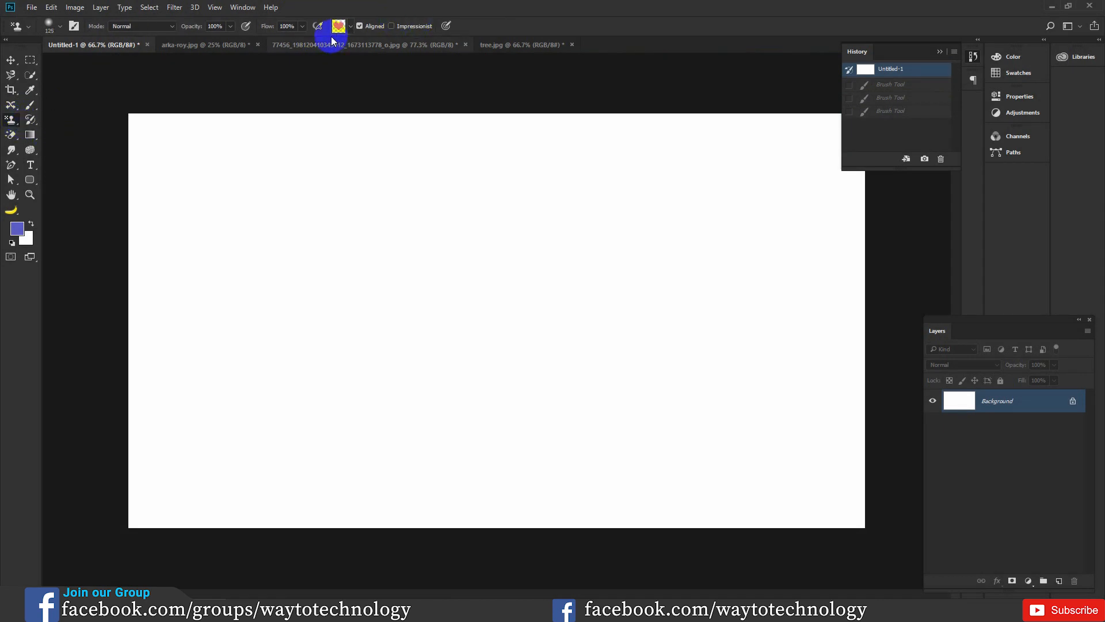
{"action": "left_click", "coordinate": [351, 27]}
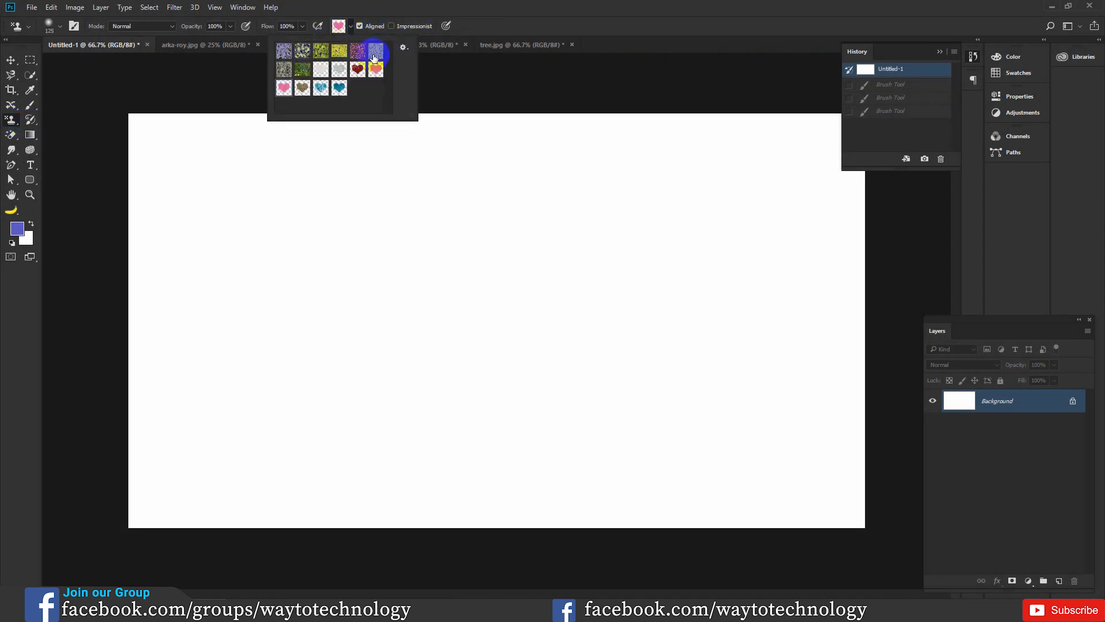
{"action": "left_click", "coordinate": [283, 50]}
{"action": "mouse_move", "coordinate": [225, 190]}
{"action": "left_mouse_down"}
{"action": "mouse_move", "coordinate": [314, 230]}
{"action": "mouse_move", "coordinate": [180, 197]}
{"action": "mouse_move", "coordinate": [419, 279]}
{"action": "mouse_move", "coordinate": [549, 289]}
{"action": "mouse_move", "coordinate": [254, 211]}
{"action": "mouse_move", "coordinate": [276, 173]}
{"action": "mouse_move", "coordinate": [452, 163]}
{"action": "mouse_move", "coordinate": [625, 239]}
{"action": "left_mouse_up"}
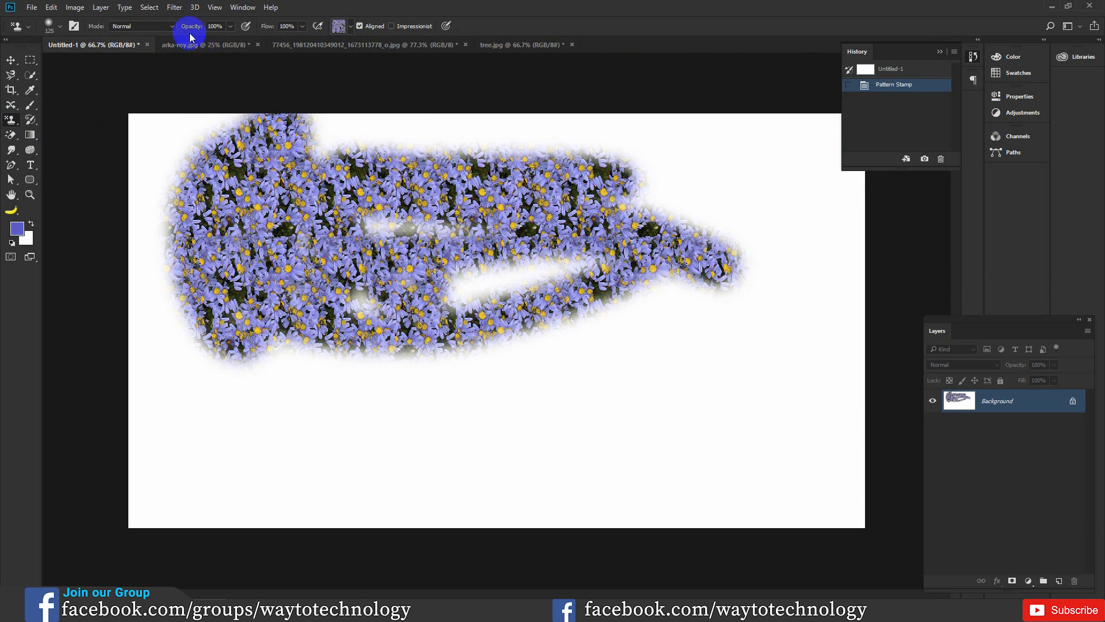
Step: Paint a fainter flower-pattern stroke below the first one at 43% opacity, and restore the opacity to 100%
{"action": "left_click_drag", "start_coordinate": [192, 30], "coordinate": [160, 30]}
{"action": "mouse_move", "coordinate": [471, 299]}
{"action": "left_mouse_down"}
{"action": "mouse_move", "coordinate": [309, 405]}
{"action": "mouse_move", "coordinate": [542, 515]}
{"action": "mouse_move", "coordinate": [639, 353]}
{"action": "mouse_move", "coordinate": [548, 264]}
{"action": "mouse_move", "coordinate": [676, 239]}
{"action": "left_mouse_up"}
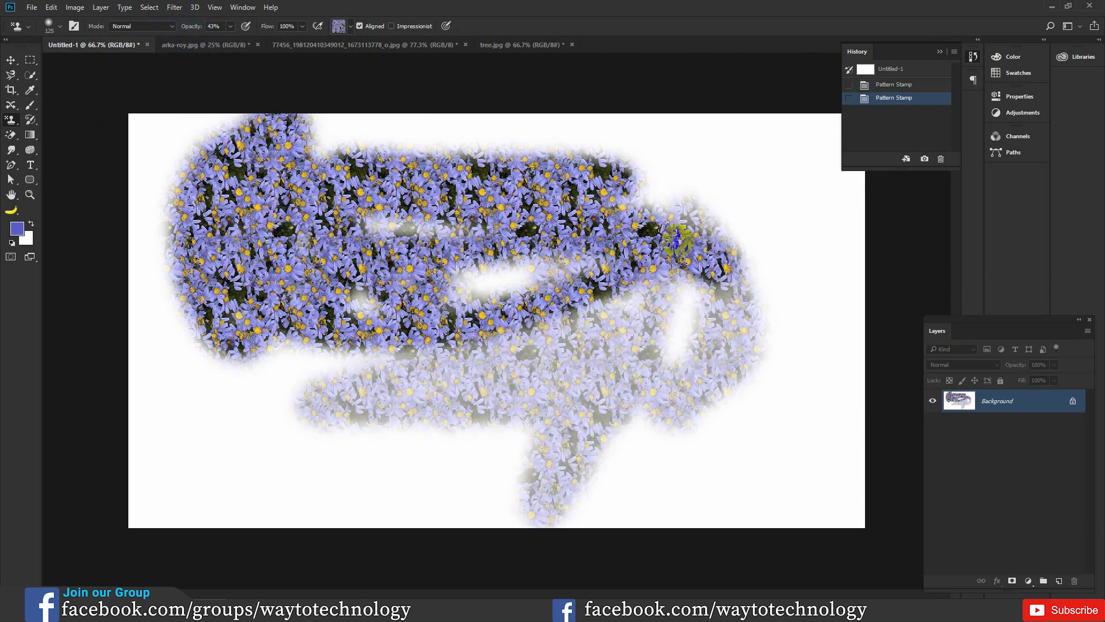
{"action": "left_click_drag", "start_coordinate": [194, 26], "coordinate": [249, 34]}
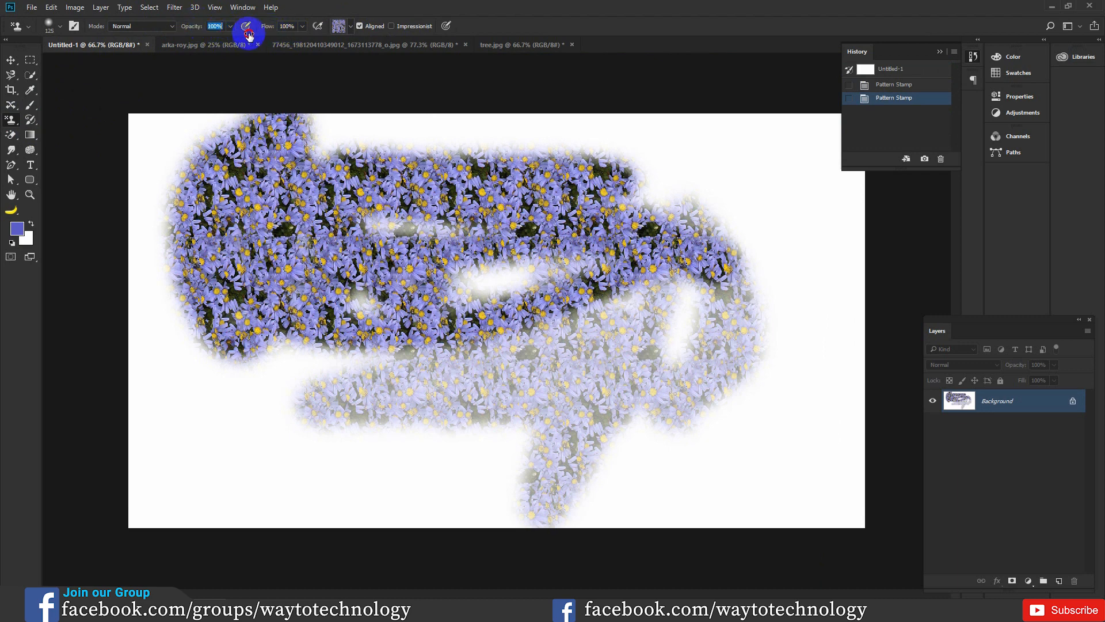
Step: Replace the current patterns with the Web Patterns set and paint its thin diagonal-line pattern over the flowers
{"action": "left_click", "coordinate": [351, 26]}
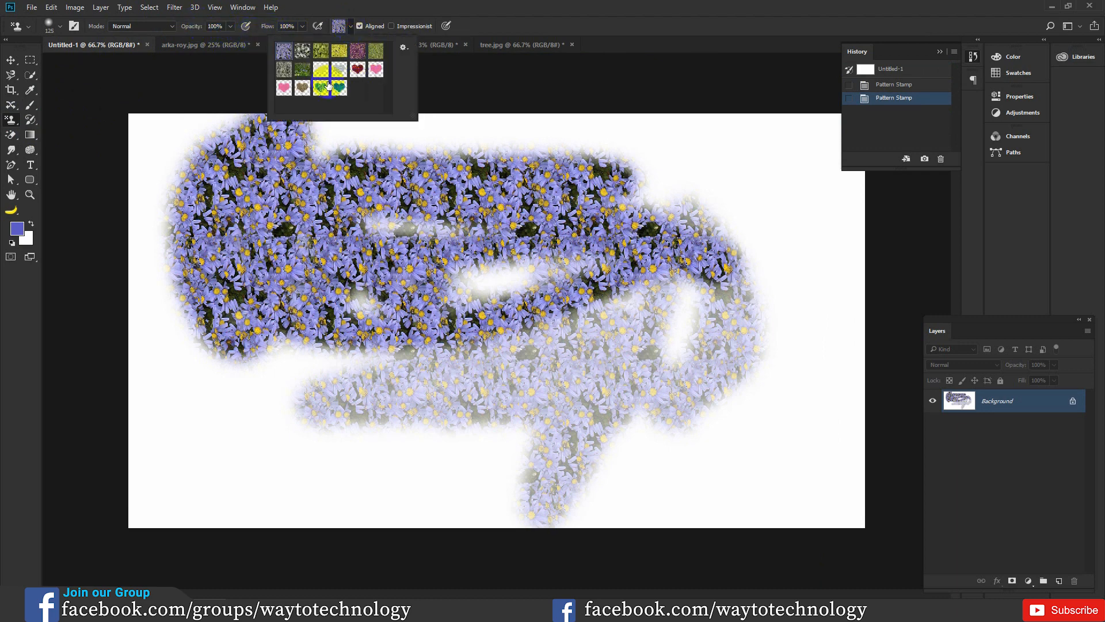
{"action": "left_click", "coordinate": [403, 48]}
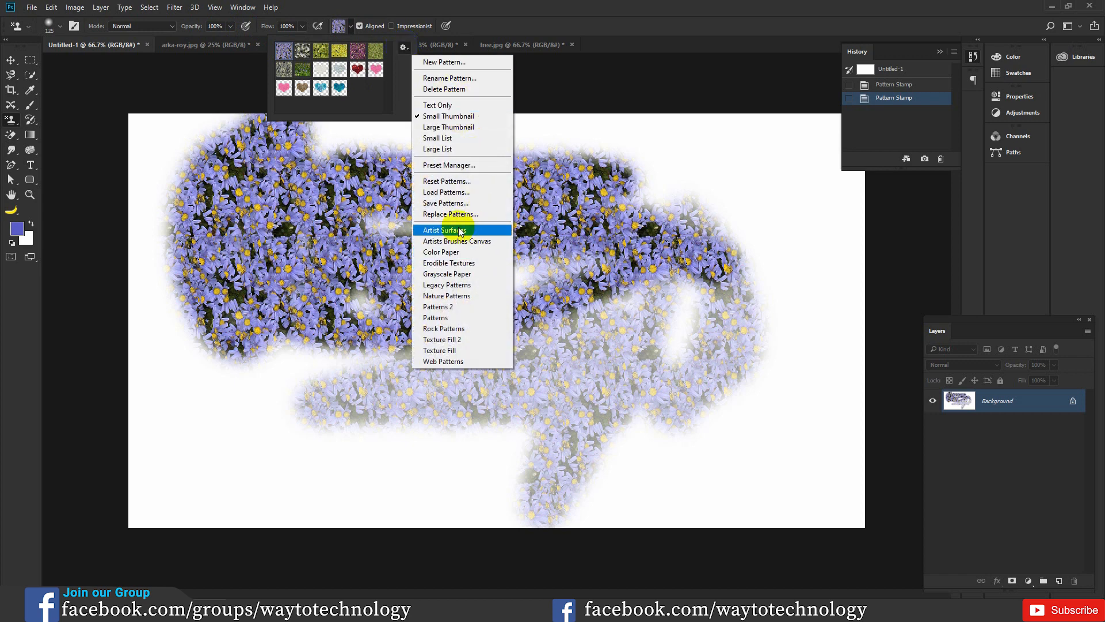
{"action": "left_click", "coordinate": [442, 362]}
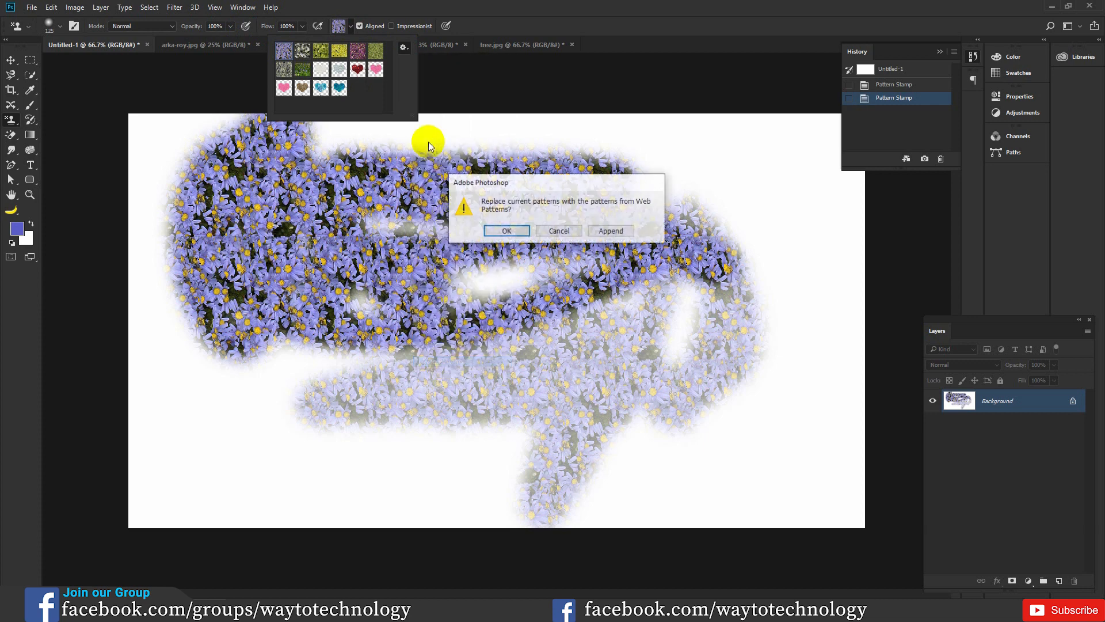
{"action": "left_click", "coordinate": [502, 229]}
{"action": "left_click", "coordinate": [322, 72]}
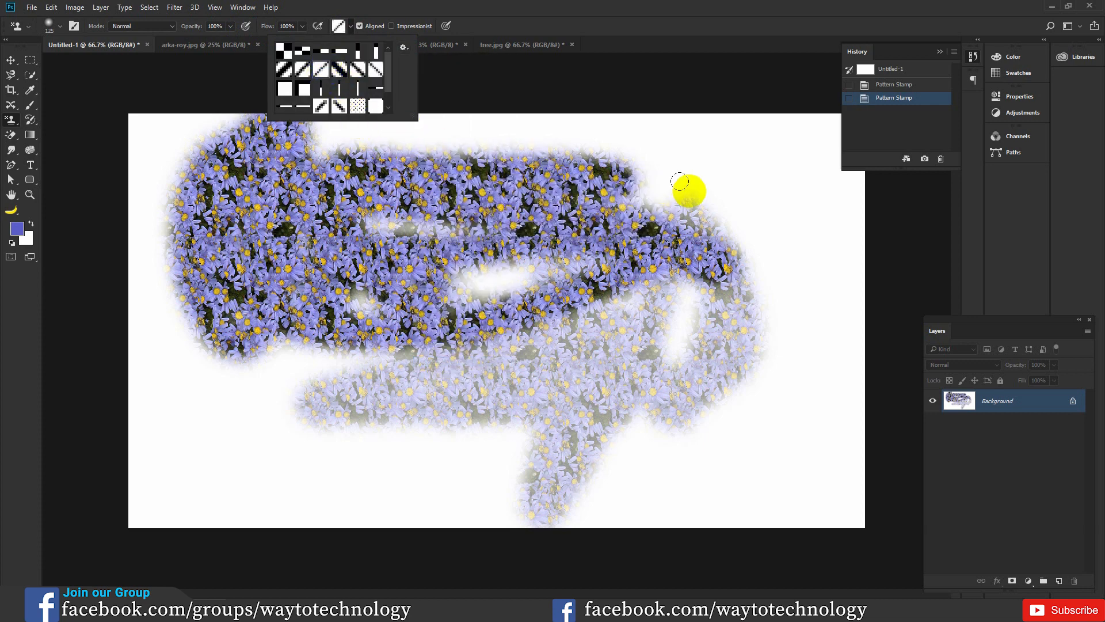
{"action": "left_click", "coordinate": [686, 187], "text": "shift"}
{"action": "mouse_move", "coordinate": [582, 173]}
{"action": "left_mouse_down"}
{"action": "mouse_move", "coordinate": [330, 223]}
{"action": "mouse_move", "coordinate": [529, 211]}
{"action": "mouse_move", "coordinate": [110, 205]}
{"action": "mouse_move", "coordinate": [124, 194]}
{"action": "mouse_move", "coordinate": [142, 355]}
{"action": "mouse_move", "coordinate": [228, 370]}
{"action": "mouse_move", "coordinate": [254, 407]}
{"action": "mouse_move", "coordinate": [252, 368]}
{"action": "mouse_move", "coordinate": [476, 424]}
{"action": "mouse_move", "coordinate": [405, 341]}
{"action": "mouse_move", "coordinate": [671, 306]}
{"action": "mouse_move", "coordinate": [627, 268]}
{"action": "mouse_move", "coordinate": [402, 157]}
{"action": "mouse_move", "coordinate": [246, 198]}
{"action": "mouse_move", "coordinate": [352, 201]}
{"action": "mouse_move", "coordinate": [328, 137]}
{"action": "mouse_move", "coordinate": [305, 132]}
{"action": "left_mouse_up"}
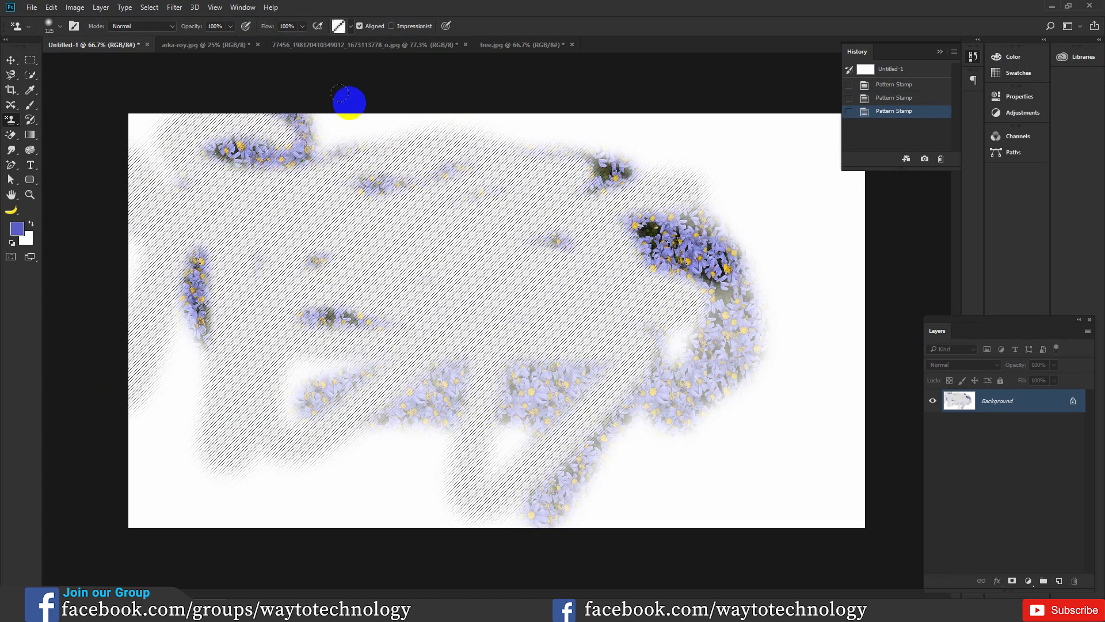
Step: Replace the current patterns with the Color Paper set and paint its brown paper texture over the middle of the canvas
{"action": "left_click", "coordinate": [351, 26]}
{"action": "left_click", "coordinate": [403, 48]}
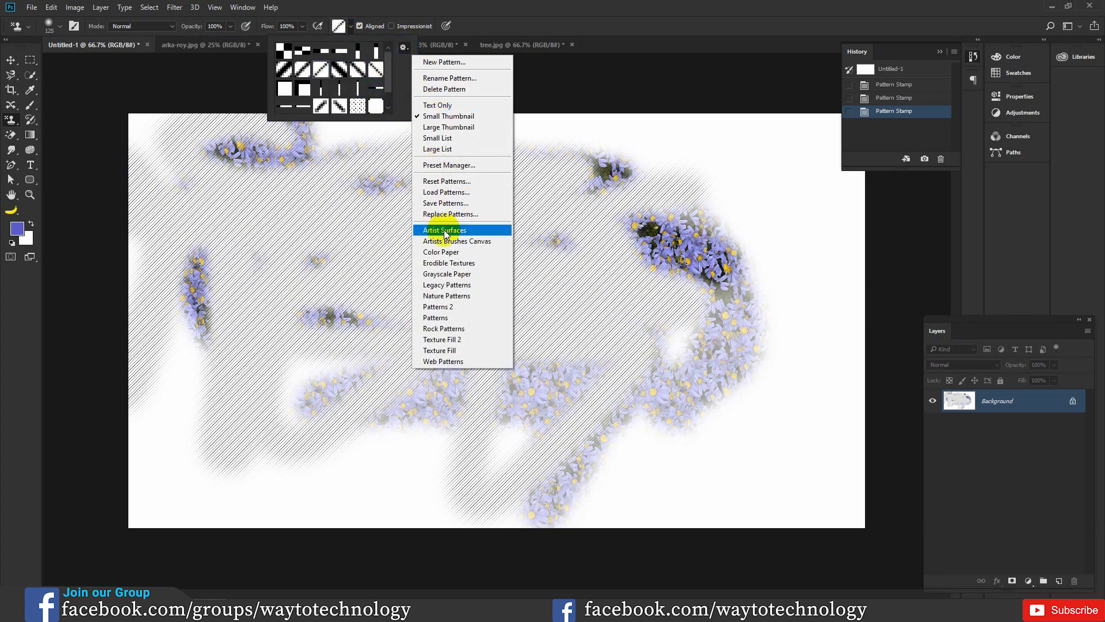
{"action": "left_click", "coordinate": [449, 252]}
{"action": "left_click", "coordinate": [508, 231]}
{"action": "left_click", "coordinate": [357, 91]}
{"action": "mouse_move", "coordinate": [420, 296]}
{"action": "left_mouse_down"}
{"action": "mouse_move", "coordinate": [462, 301]}
{"action": "mouse_move", "coordinate": [542, 237]}
{"action": "left_mouse_up"}
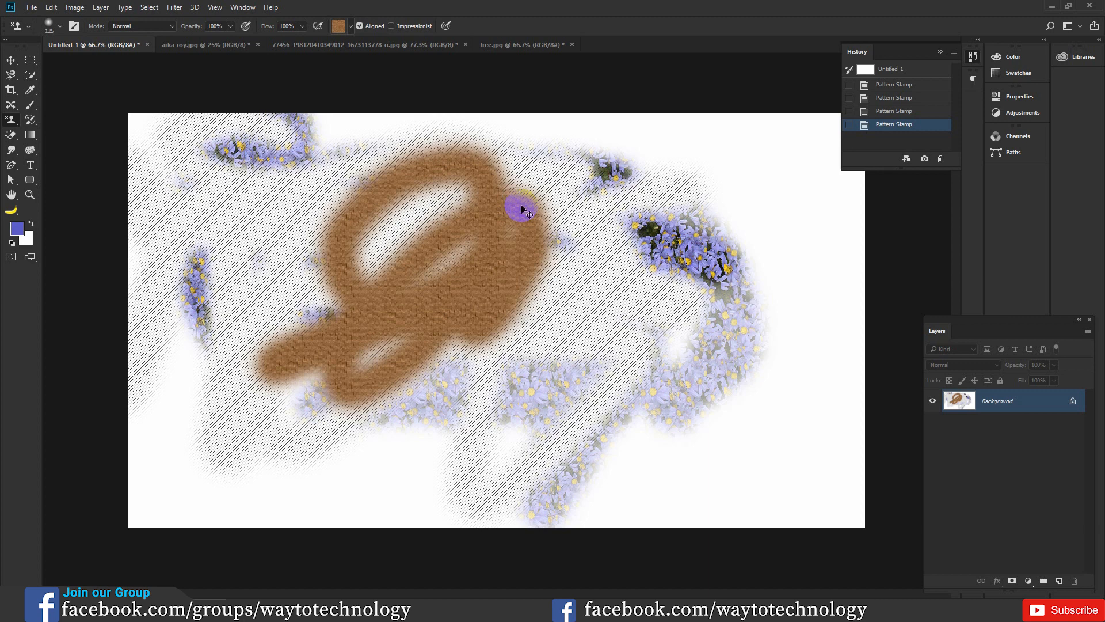
Step: Open the image Scenery_Fields_474215.jpg from the img folder on the desktop
{"action": "key", "text": "ctrl+o"}
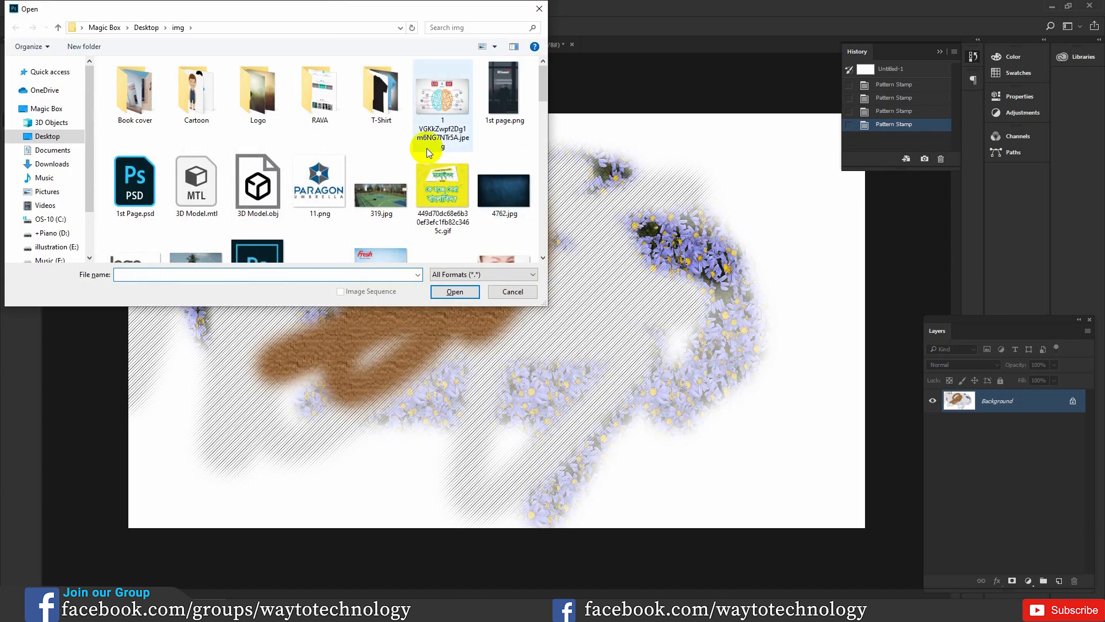
{"action": "scroll", "coordinate": [420, 155], "scroll_direction": "down", "scroll_amount": 3}
{"action": "scroll", "coordinate": [411, 171], "scroll_direction": "down", "scroll_amount": 5}
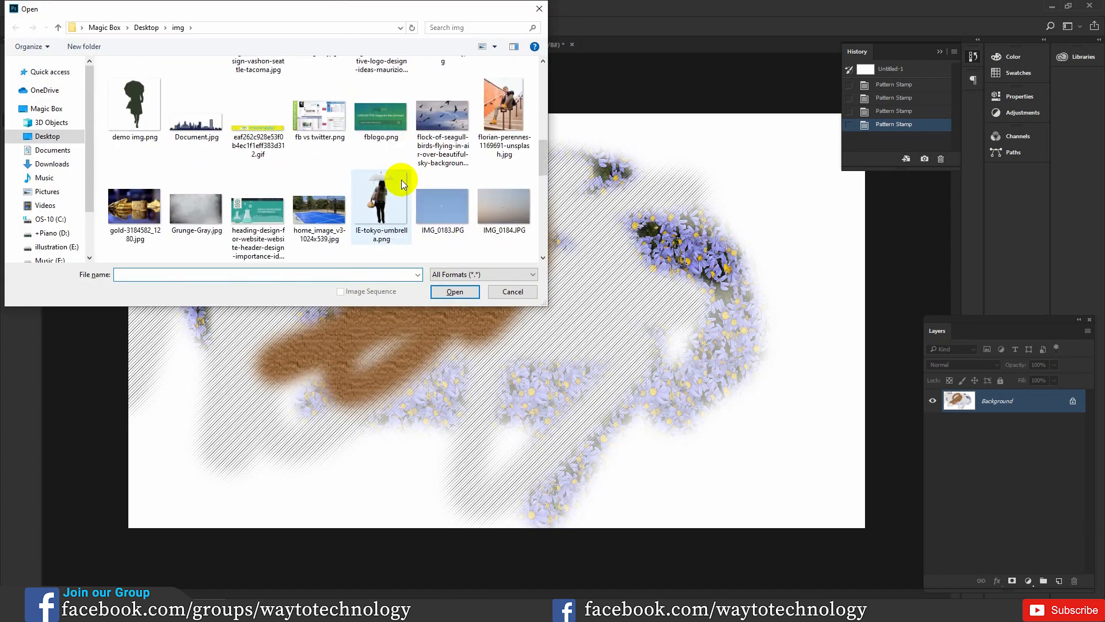
{"action": "scroll", "coordinate": [391, 180], "scroll_direction": "down", "scroll_amount": 5}
{"action": "left_click", "coordinate": [451, 204]}
{"action": "left_click", "coordinate": [454, 292]}
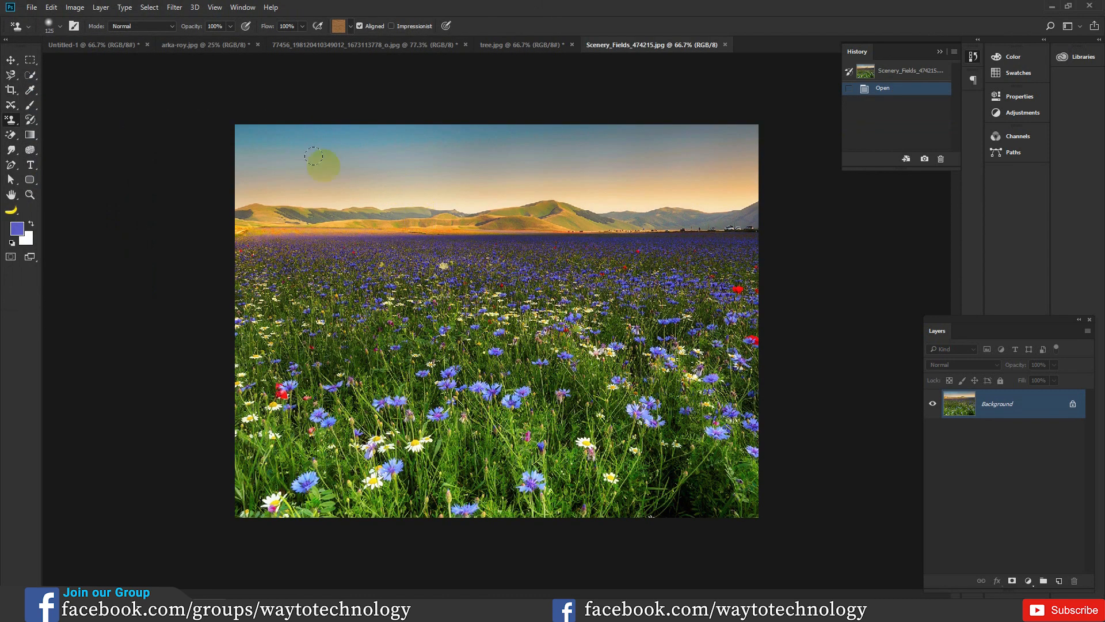
Step: Select a rectangular area in the middle of the flower field with the Rectangular Marquee
{"action": "left_click", "coordinate": [31, 78]}
{"action": "left_click", "coordinate": [57, 78]}
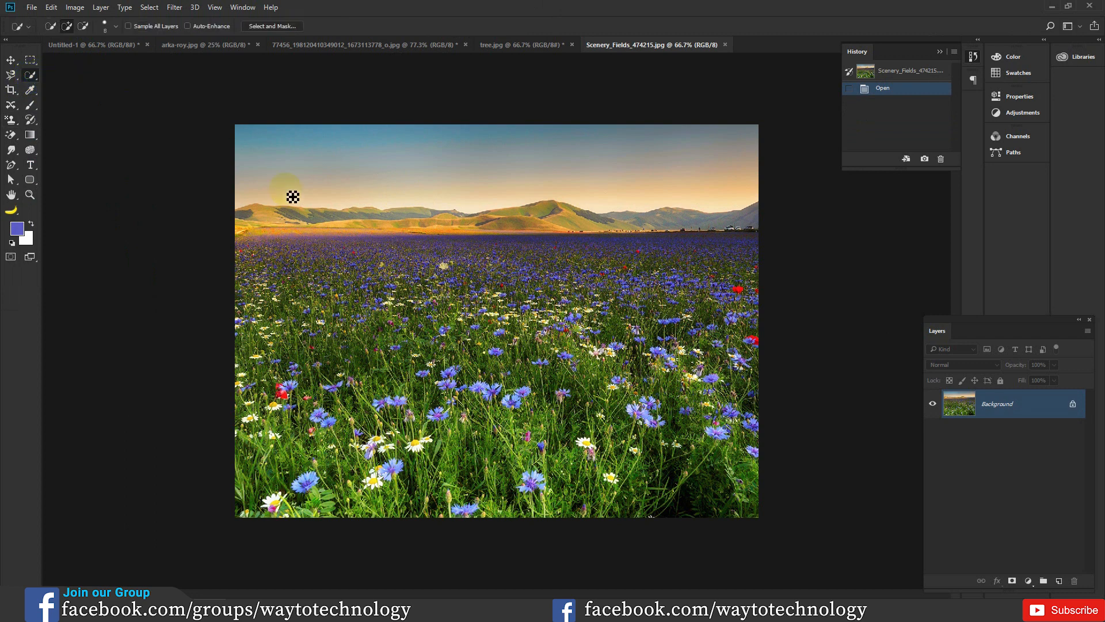
{"action": "left_click", "coordinate": [30, 59]}
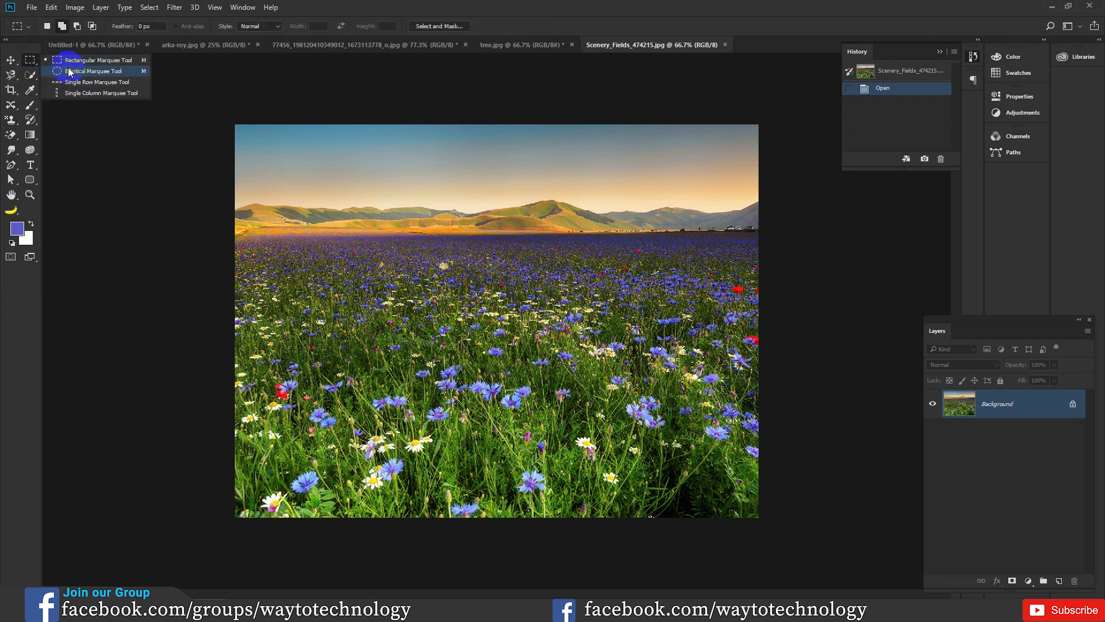
{"action": "left_click", "coordinate": [64, 60]}
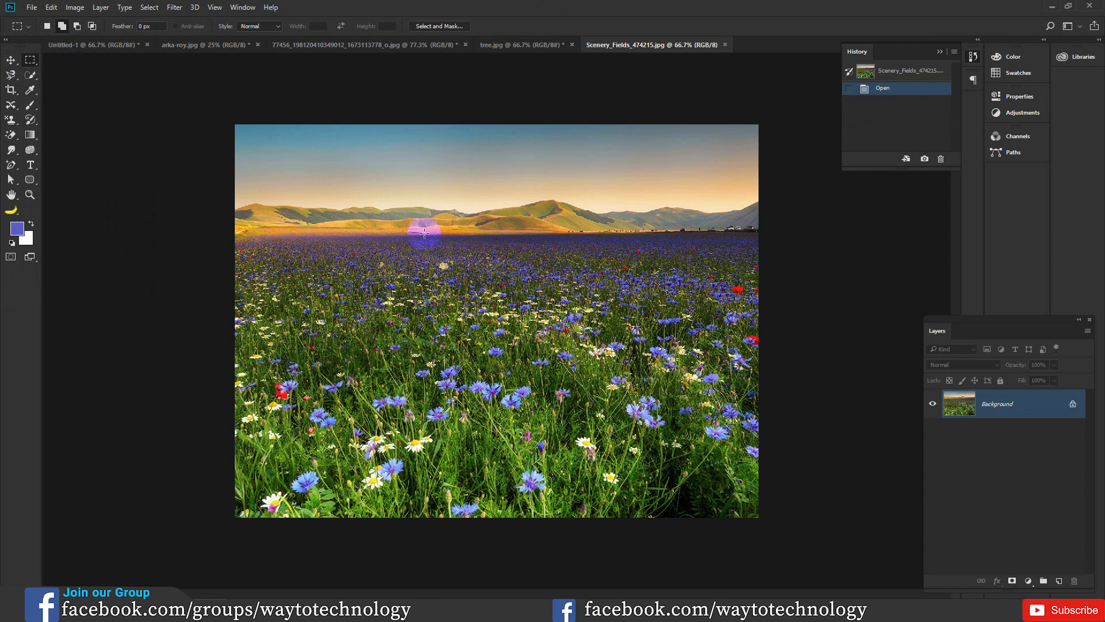
{"action": "left_click_drag", "start_coordinate": [365, 239], "coordinate": [603, 440]}
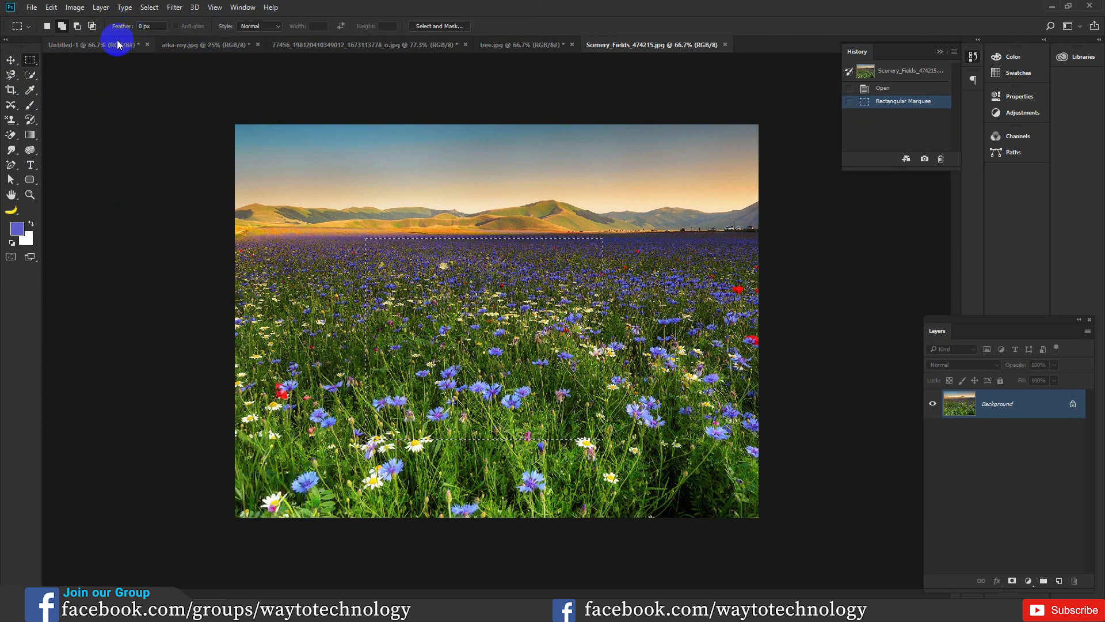
Step: Define the selected flower area as a new pattern with the name Pattern 1
{"action": "left_click", "coordinate": [51, 7]}
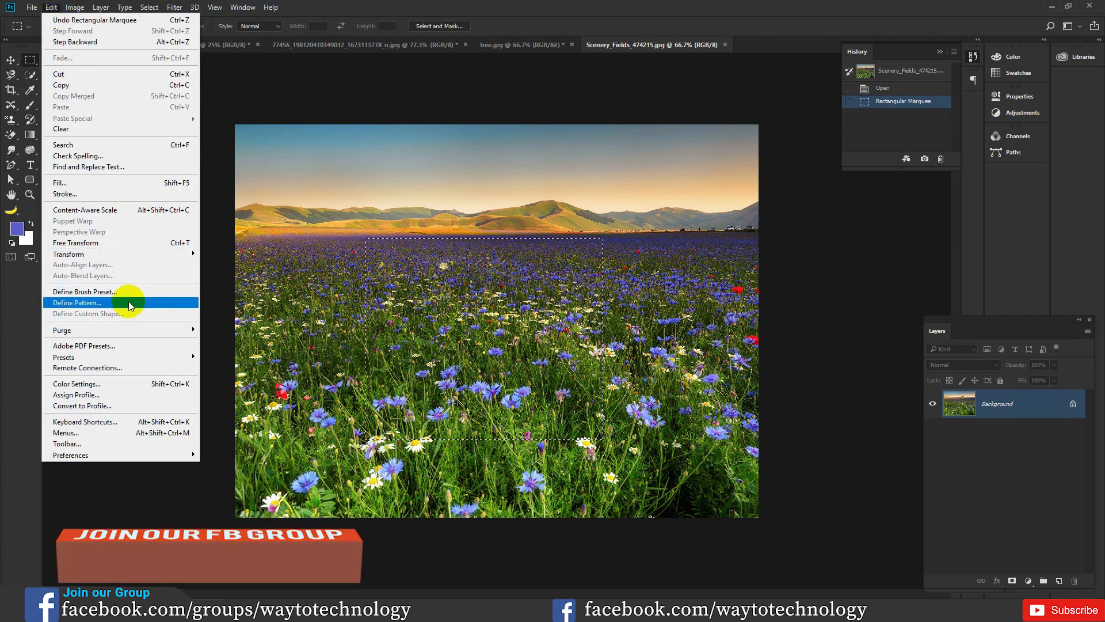
{"action": "left_click", "coordinate": [88, 303]}
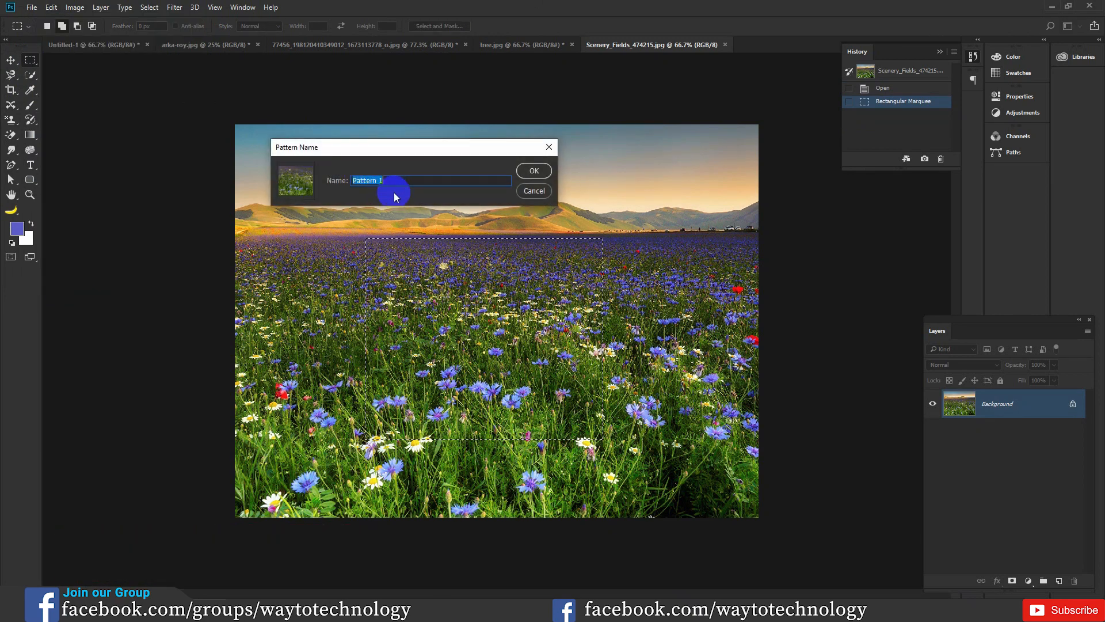
{"action": "left_click", "coordinate": [531, 170]}
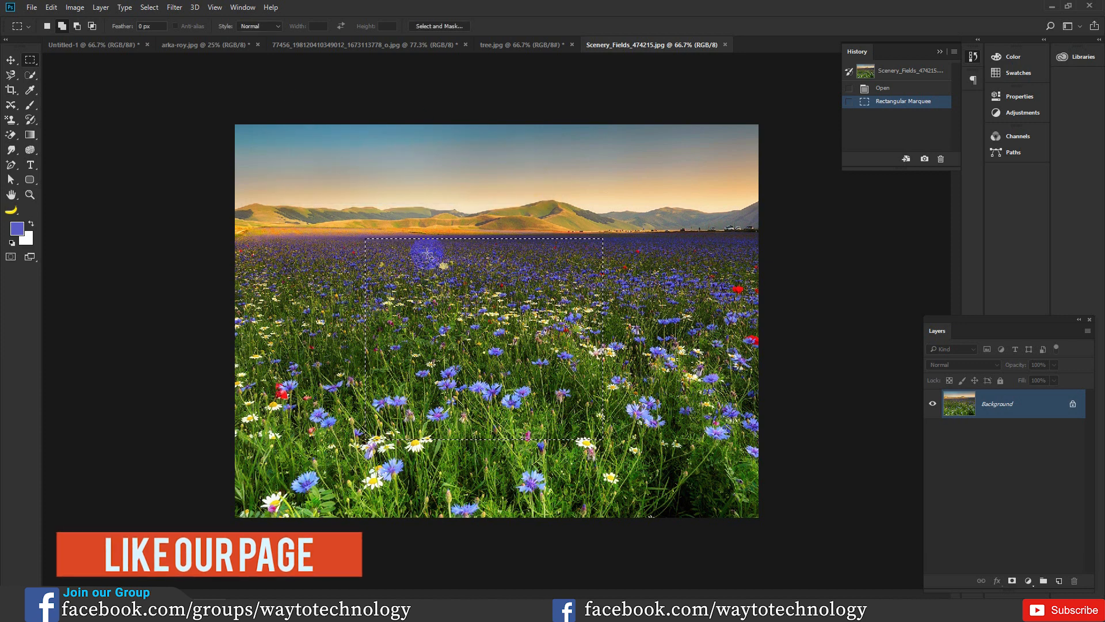
Step: Paint the newly defined flower field pattern over the left and middle of the Untitled-1 canvas with the Pattern Stamp
{"action": "left_click", "coordinate": [102, 46]}
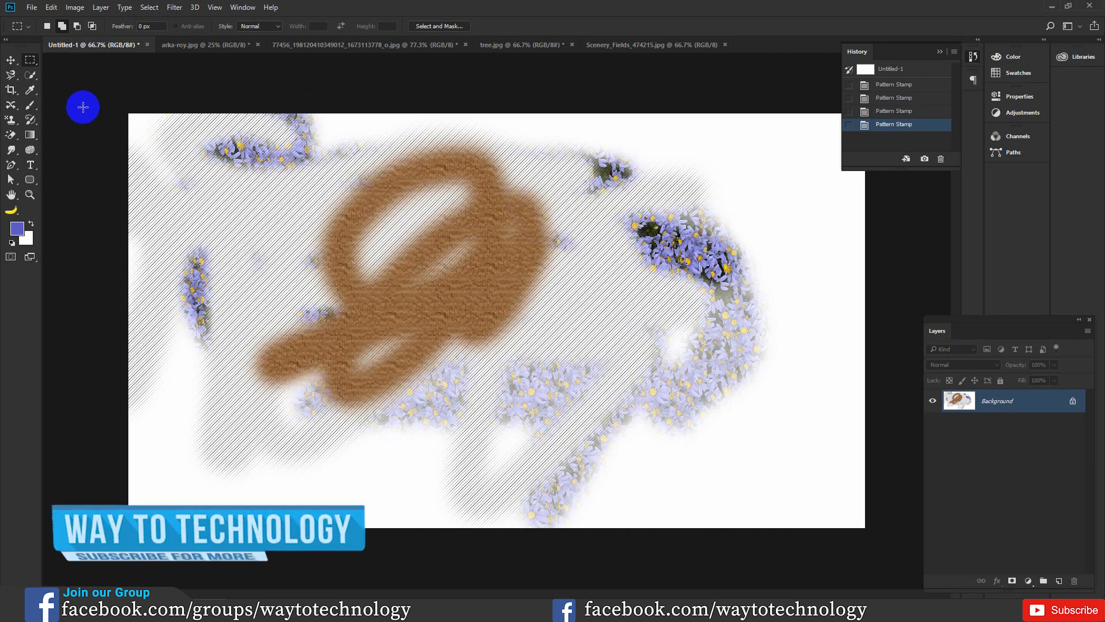
{"action": "mouse_move", "coordinate": [10, 120]}
{"action": "left_mouse_down"}
{"action": "mouse_move", "coordinate": [35, 136]}
{"action": "mouse_move", "coordinate": [64, 132]}
{"action": "left_mouse_up"}
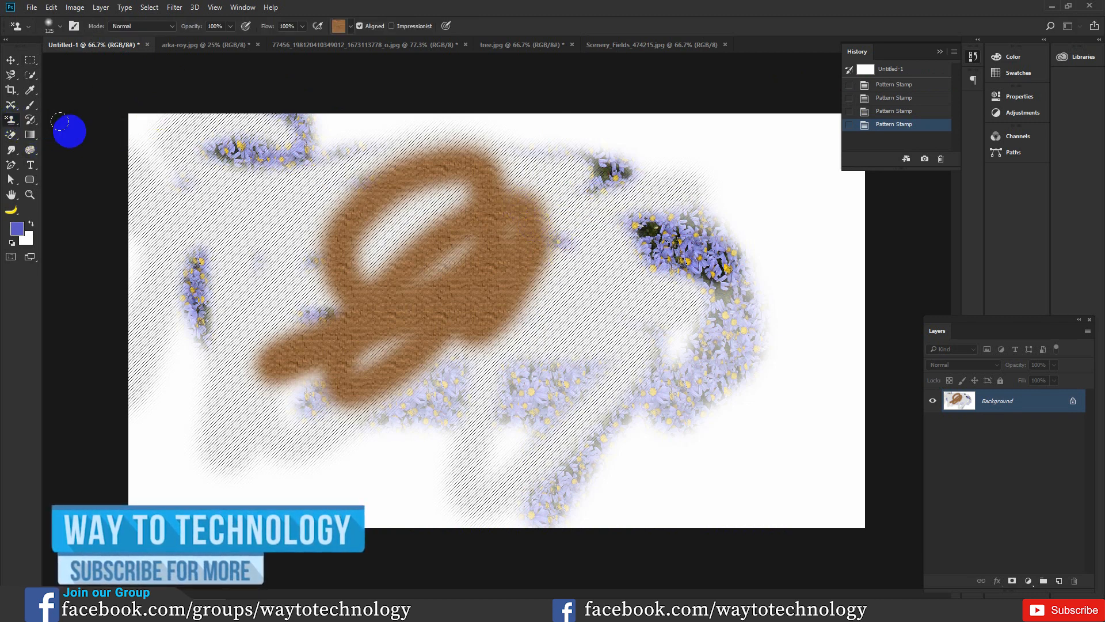
{"action": "left_click", "coordinate": [350, 25]}
{"action": "scroll", "coordinate": [351, 109], "scroll_direction": "down", "scroll_amount": 2}
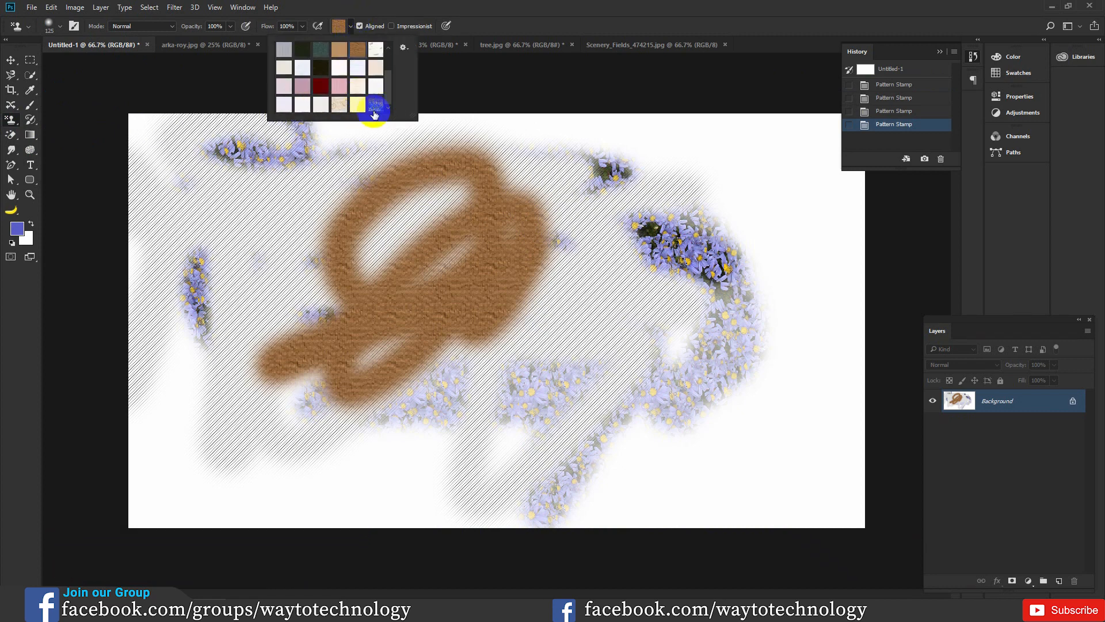
{"action": "mouse_move", "coordinate": [434, 280]}
{"action": "left_mouse_down"}
{"action": "mouse_move", "coordinate": [284, 251]}
{"action": "mouse_move", "coordinate": [338, 222]}
{"action": "mouse_move", "coordinate": [318, 461]}
{"action": "mouse_move", "coordinate": [449, 270]}
{"action": "mouse_move", "coordinate": [472, 471]}
{"action": "mouse_move", "coordinate": [535, 307]}
{"action": "mouse_move", "coordinate": [564, 271]}
{"action": "left_mouse_up"}
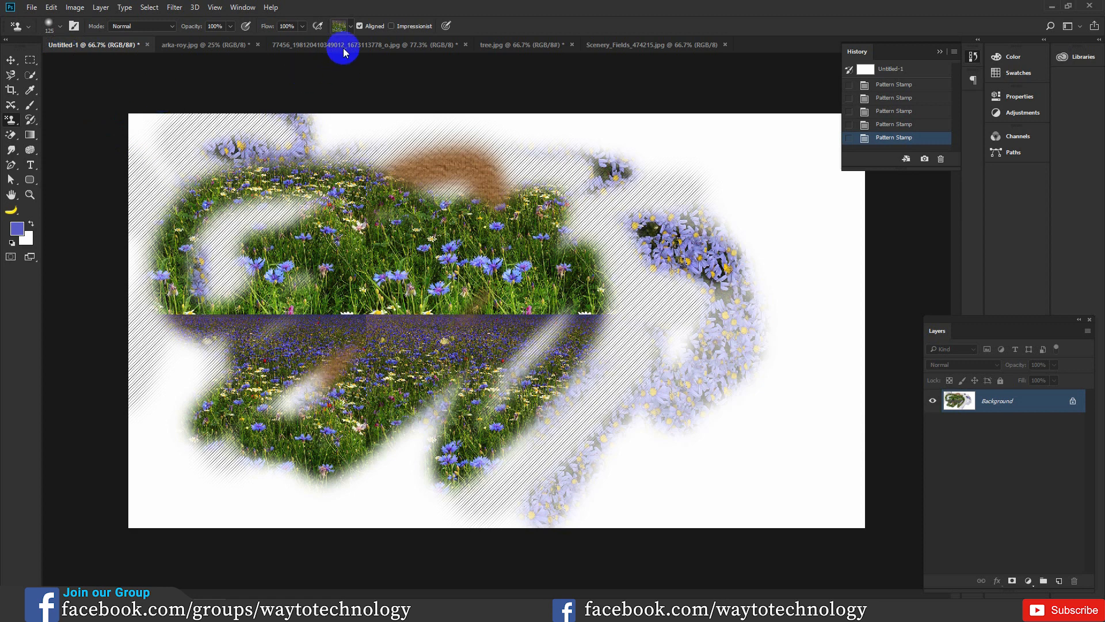
{"action": "left_click", "coordinate": [351, 26]}
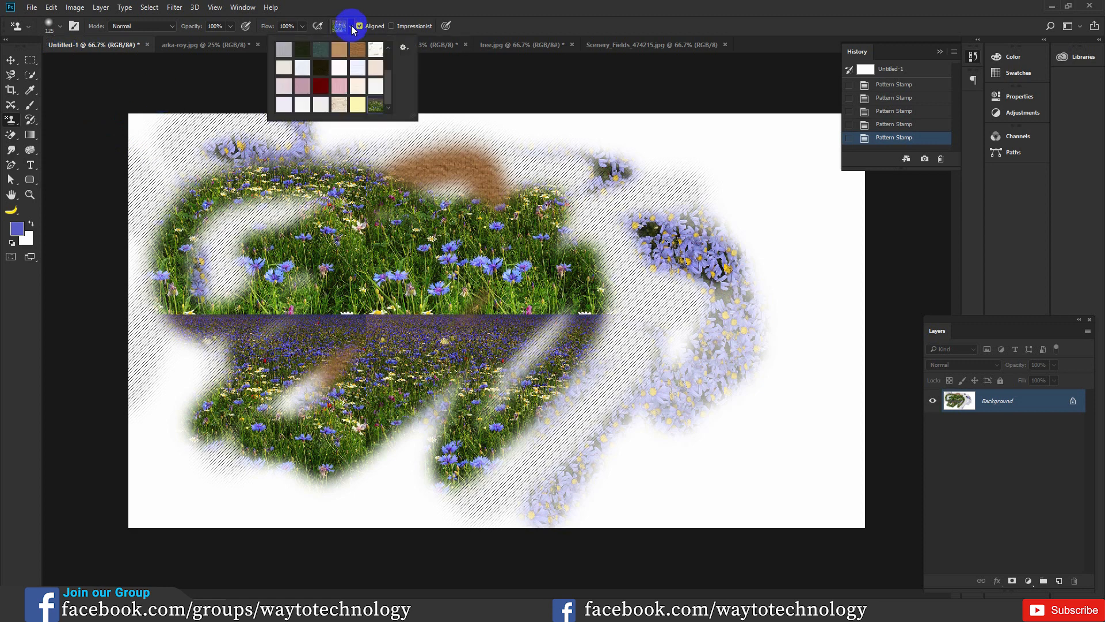
{"action": "left_click", "coordinate": [403, 47]}
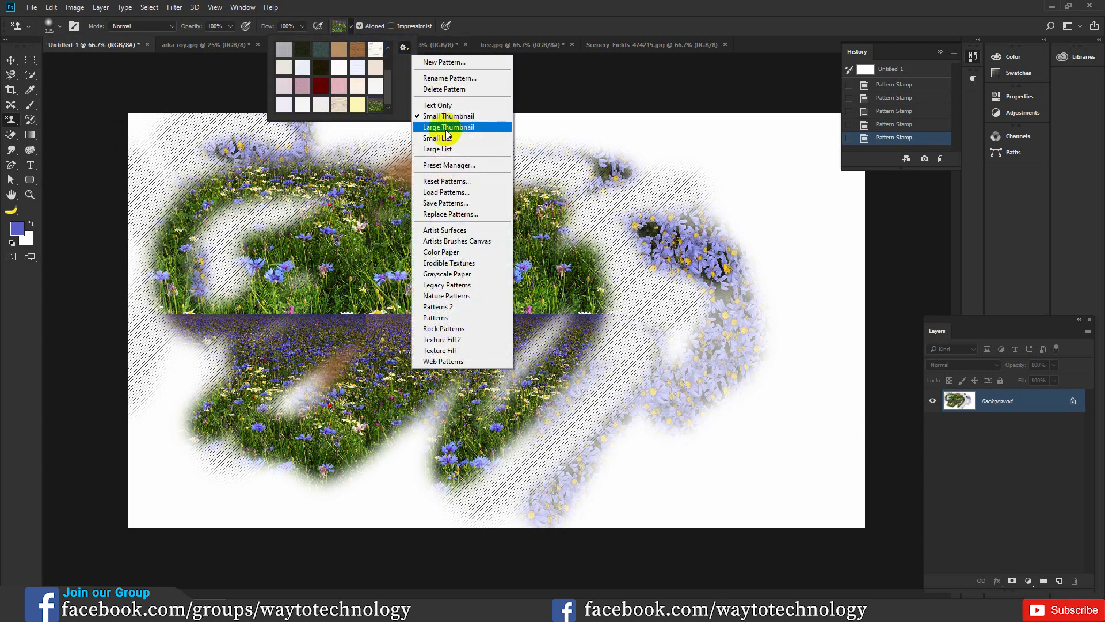
{"action": "left_click", "coordinate": [453, 195]}
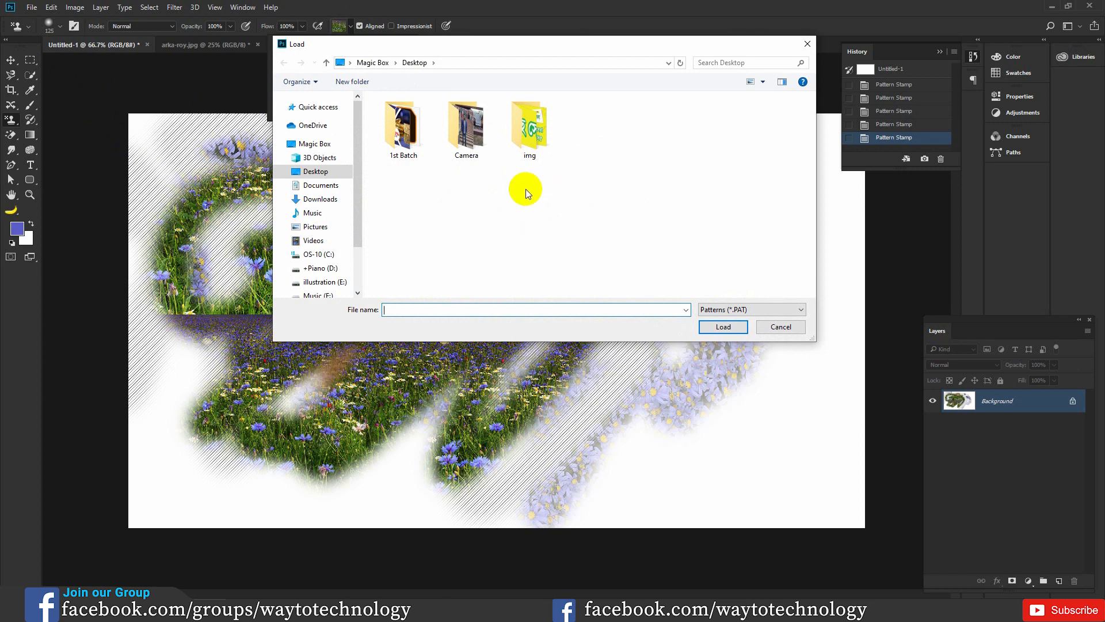
{"action": "left_click", "coordinate": [777, 326]}
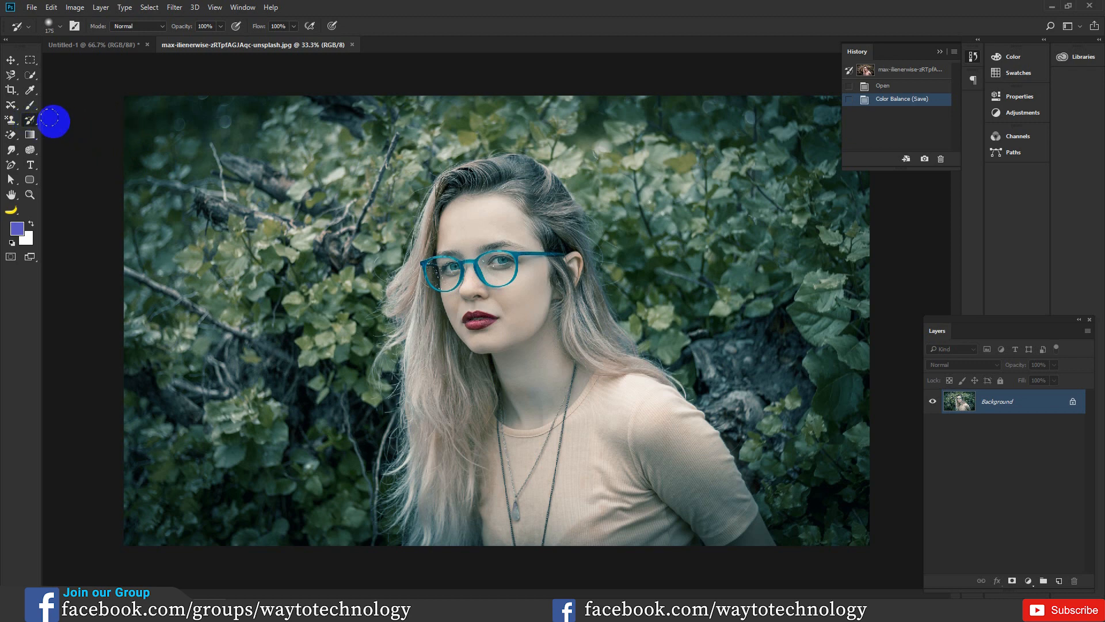
{"action": "left_click", "coordinate": [448, 166]}
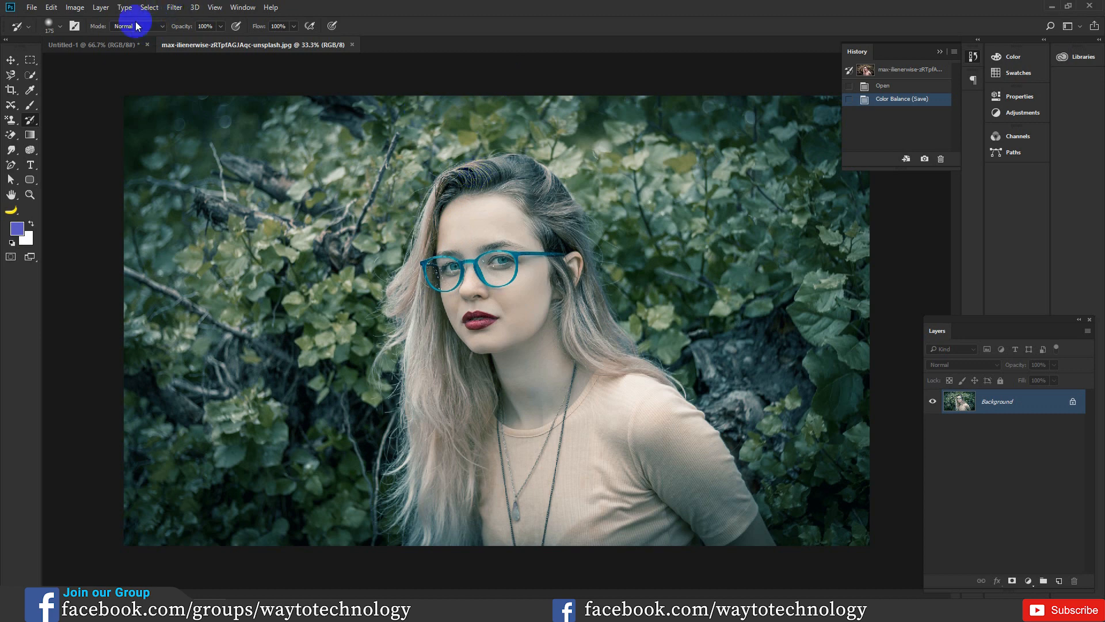
Step: Convert the portrait photo of the woman with glasses to Grayscale and switch it back to RGB Color mode
{"action": "left_click", "coordinate": [78, 7]}
{"action": "left_click", "coordinate": [94, 21]}
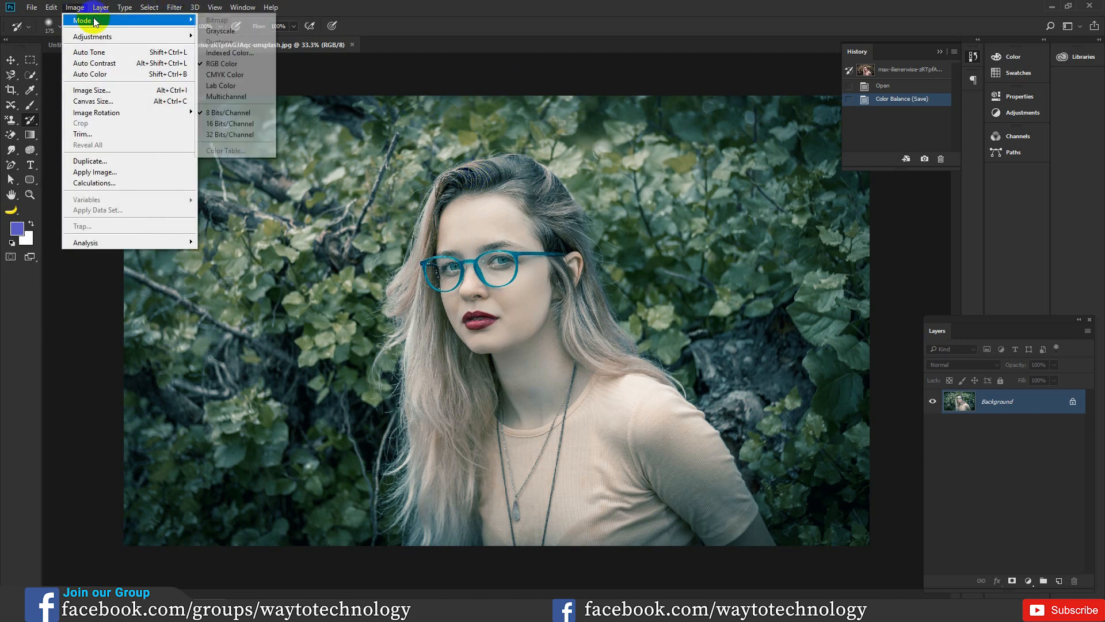
{"action": "left_click", "coordinate": [211, 31]}
{"action": "left_click", "coordinate": [502, 246]}
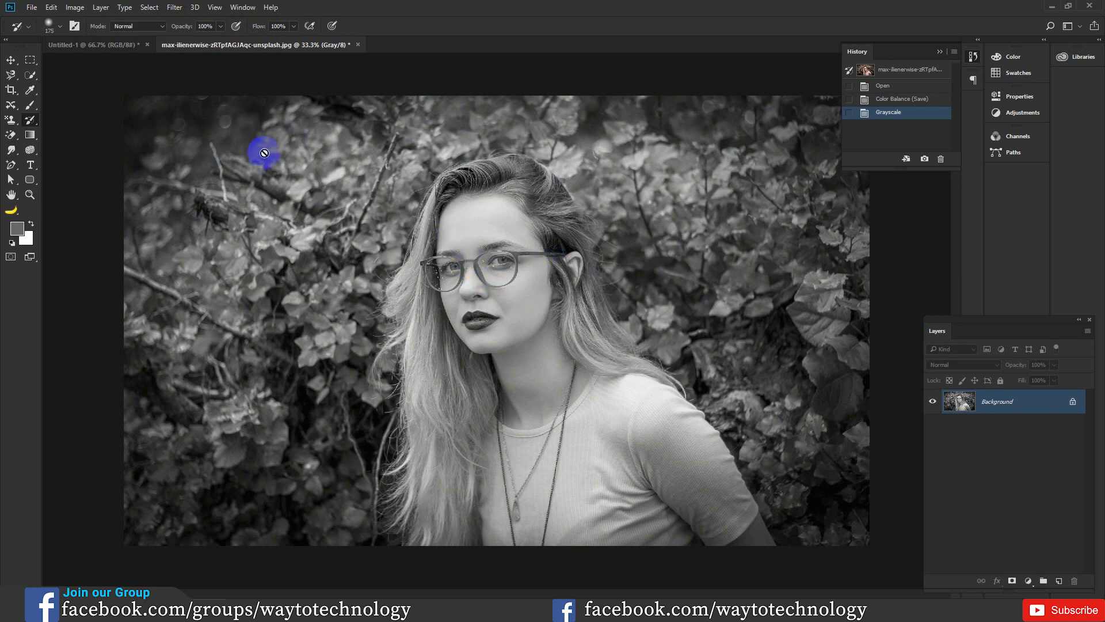
{"action": "left_click", "coordinate": [75, 7]}
{"action": "mouse_move", "coordinate": [89, 23]}
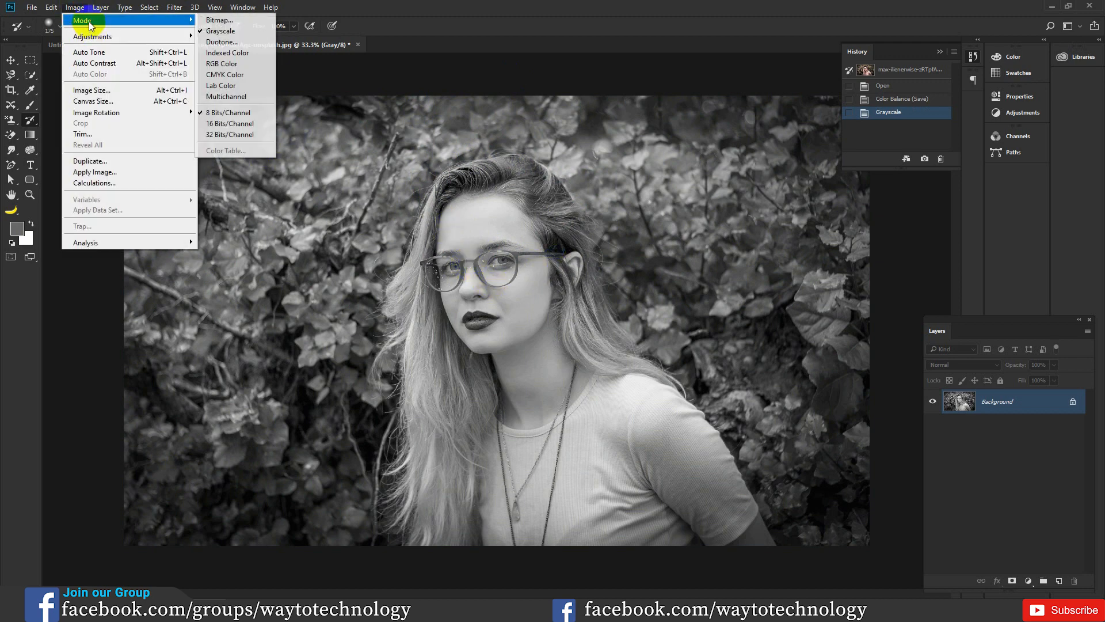
{"action": "left_click", "coordinate": [219, 66]}
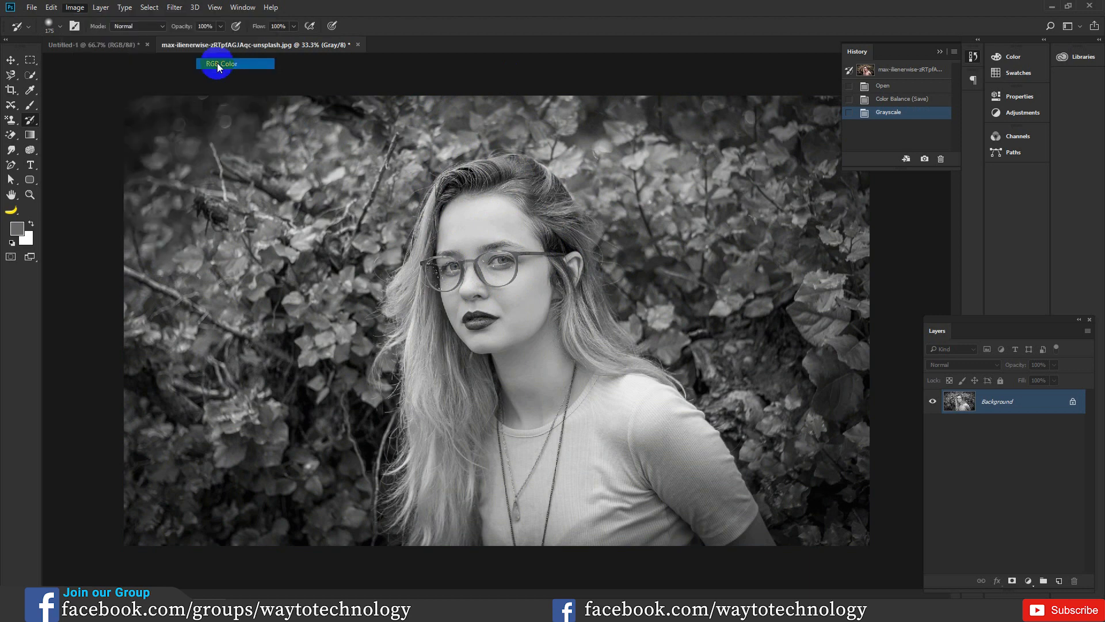
Step: Paint the original colors back over the woman's face, glasses, lips, hair and shirt with the History Brush
{"action": "left_click_drag", "start_coordinate": [496, 261], "coordinate": [510, 255]}
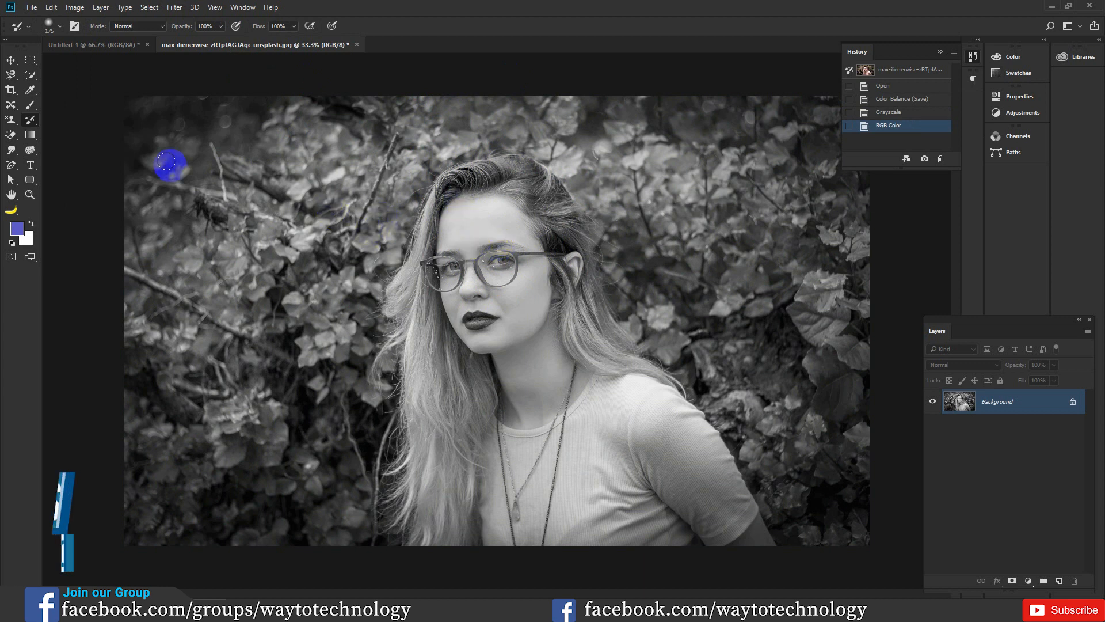
{"action": "right_click", "coordinate": [30, 119]}
{"action": "left_click", "coordinate": [72, 122]}
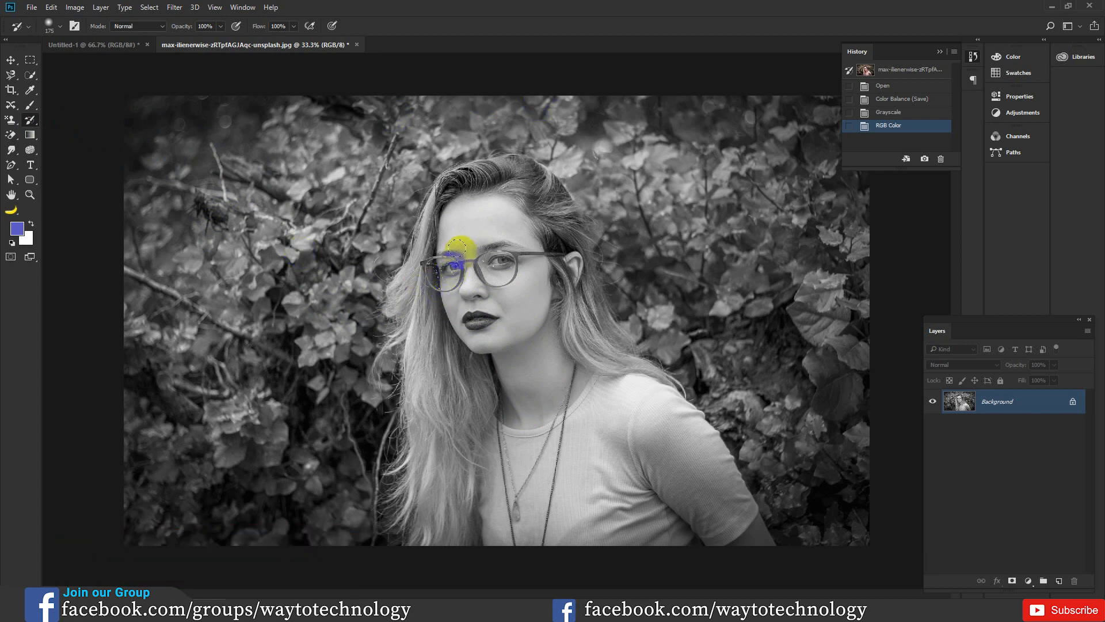
{"action": "mouse_move", "coordinate": [472, 321]}
{"action": "left_mouse_down"}
{"action": "mouse_move", "coordinate": [470, 428]}
{"action": "mouse_move", "coordinate": [451, 258]}
{"action": "mouse_move", "coordinate": [486, 290]}
{"action": "mouse_move", "coordinate": [503, 372]}
{"action": "mouse_move", "coordinate": [472, 207]}
{"action": "mouse_move", "coordinate": [492, 208]}
{"action": "mouse_move", "coordinate": [459, 251]}
{"action": "mouse_move", "coordinate": [455, 206]}
{"action": "mouse_move", "coordinate": [509, 261]}
{"action": "mouse_move", "coordinate": [472, 327]}
{"action": "left_mouse_up"}
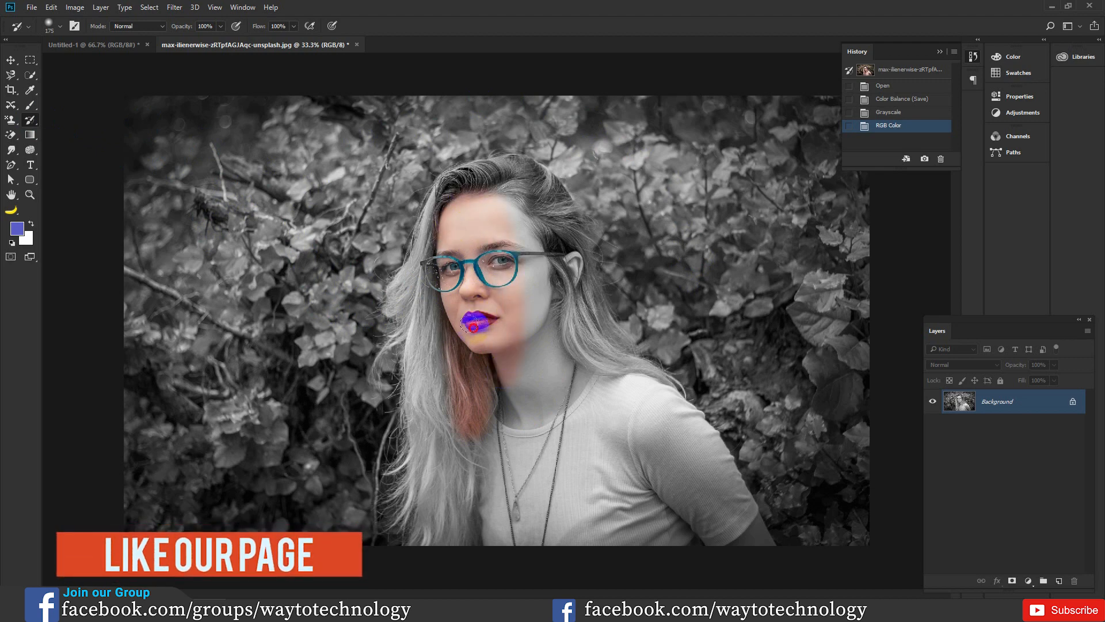
{"action": "mouse_move", "coordinate": [511, 185]}
{"action": "left_mouse_down"}
{"action": "mouse_move", "coordinate": [536, 230]}
{"action": "mouse_move", "coordinate": [549, 343]}
{"action": "mouse_move", "coordinate": [533, 182]}
{"action": "mouse_move", "coordinate": [573, 294]}
{"action": "mouse_move", "coordinate": [529, 338]}
{"action": "mouse_move", "coordinate": [506, 454]}
{"action": "mouse_move", "coordinate": [478, 495]}
{"action": "mouse_move", "coordinate": [418, 514]}
{"action": "mouse_move", "coordinate": [419, 442]}
{"action": "mouse_move", "coordinate": [433, 543]}
{"action": "mouse_move", "coordinate": [481, 542]}
{"action": "mouse_move", "coordinate": [457, 478]}
{"action": "mouse_move", "coordinate": [451, 514]}
{"action": "mouse_move", "coordinate": [476, 538]}
{"action": "mouse_move", "coordinate": [503, 514]}
{"action": "mouse_move", "coordinate": [500, 502]}
{"action": "mouse_move", "coordinate": [550, 520]}
{"action": "mouse_move", "coordinate": [530, 523]}
{"action": "mouse_move", "coordinate": [582, 508]}
{"action": "mouse_move", "coordinate": [576, 470]}
{"action": "mouse_move", "coordinate": [642, 419]}
{"action": "mouse_move", "coordinate": [629, 381]}
{"action": "mouse_move", "coordinate": [667, 419]}
{"action": "left_mouse_up"}
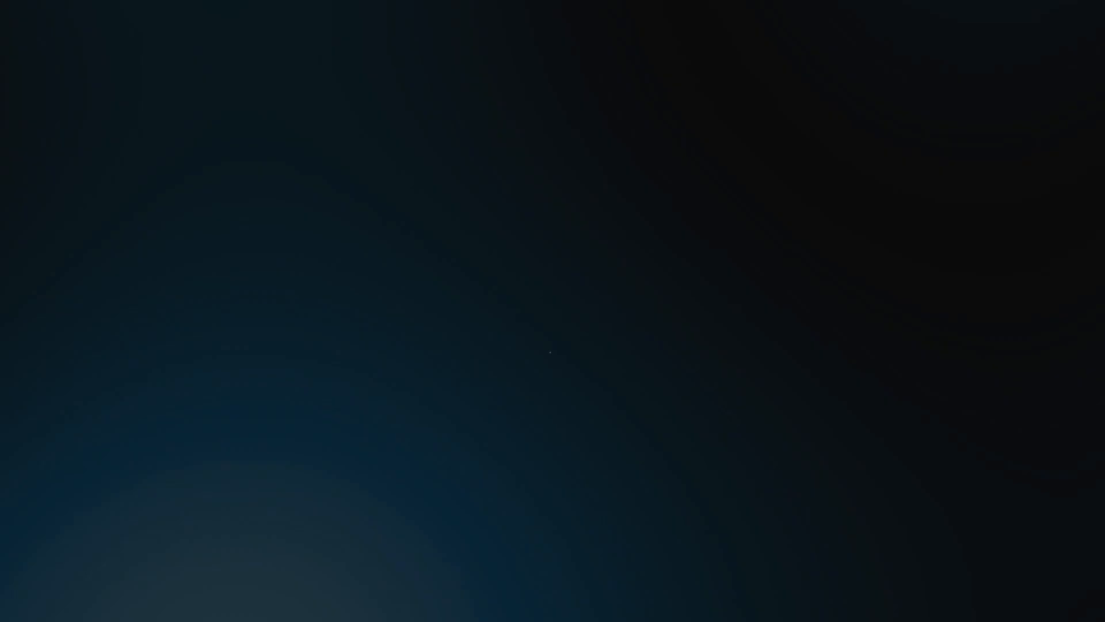